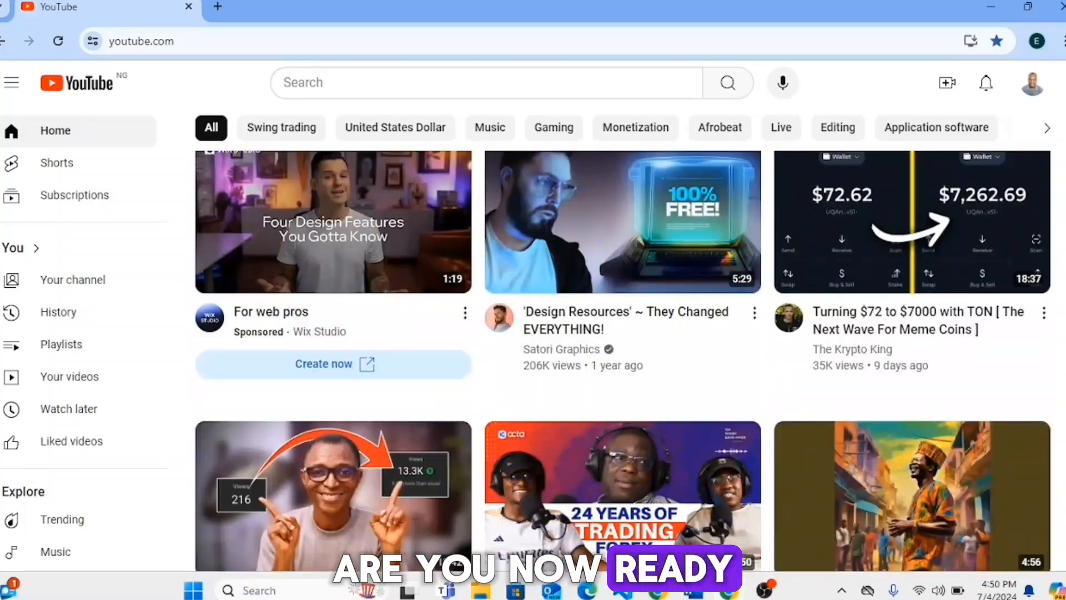
{"action": "scroll", "coordinate": [622, 355], "scroll_direction": "down", "scroll_amount": 15}
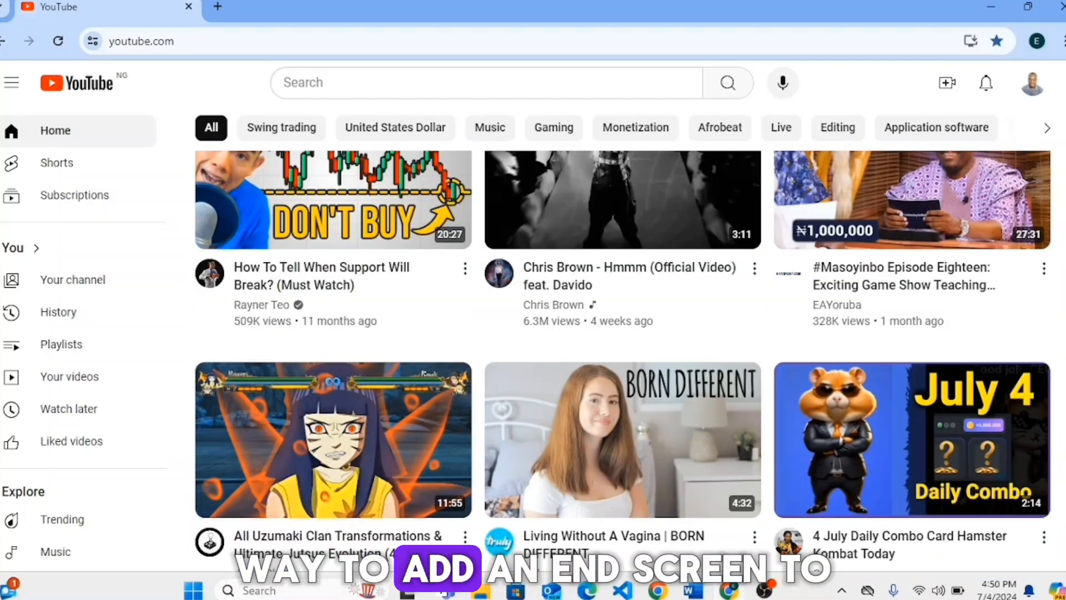
{"action": "scroll", "coordinate": [622, 355], "scroll_direction": "down", "scroll_amount": 10}
{"action": "scroll", "coordinate": [622, 356], "scroll_direction": "down", "scroll_amount": 5}
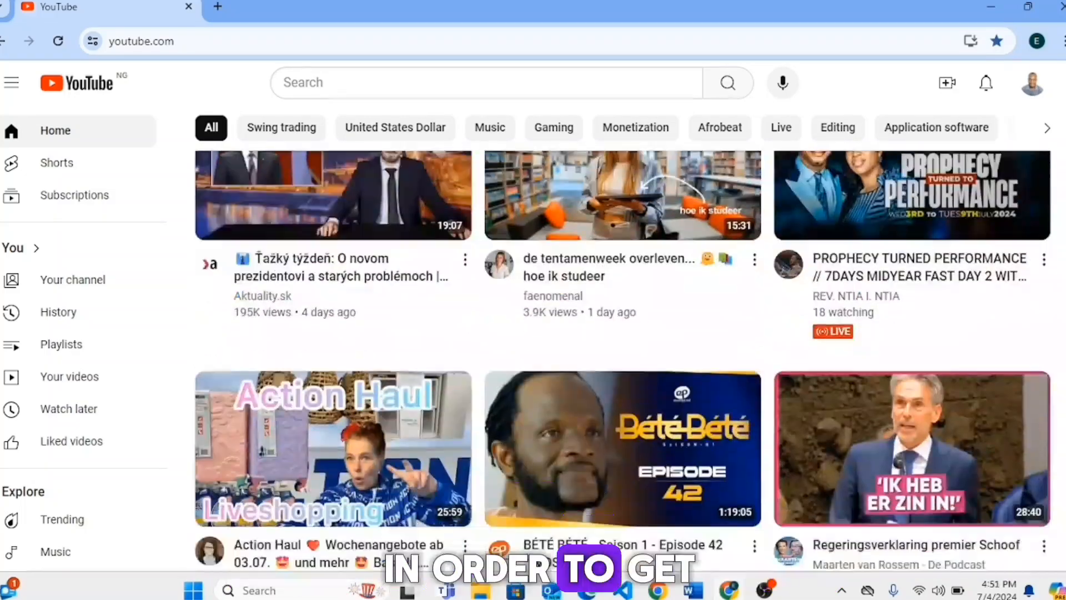
{"action": "scroll", "coordinate": [621, 355], "scroll_direction": "down", "scroll_amount": 5}
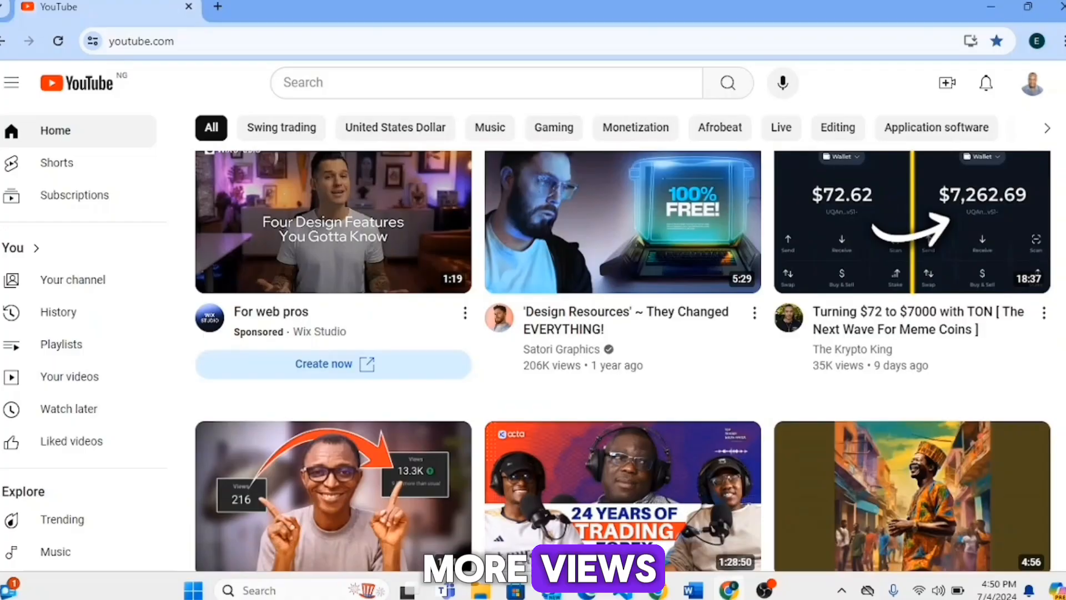
{"action": "scroll", "coordinate": [622, 355], "scroll_direction": "down", "scroll_amount": 15}
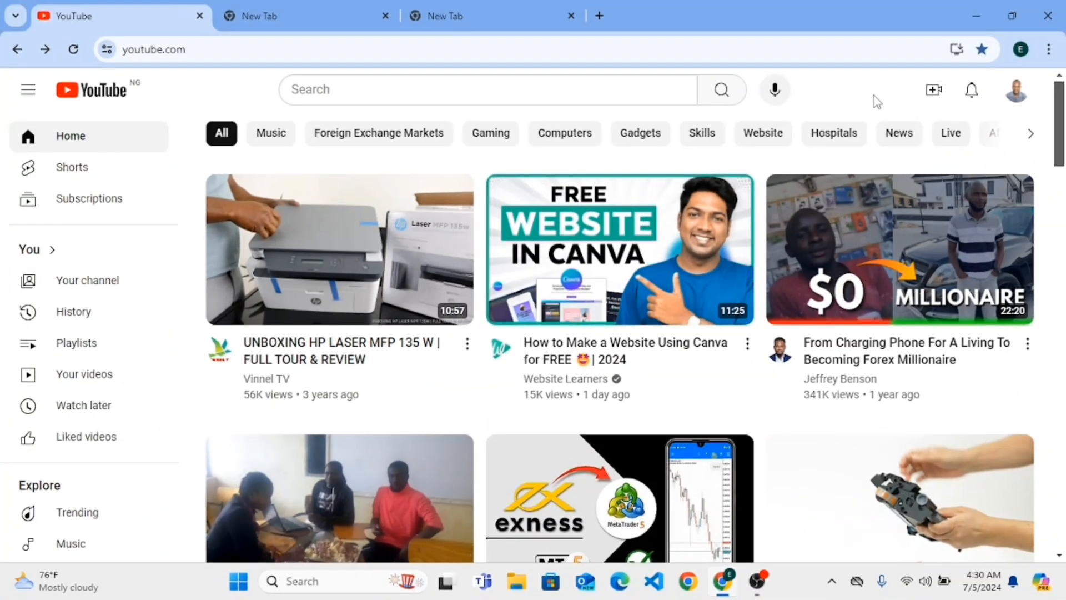
Open your own channel page and go to its video management list in YouTube Studio.
{"action": "left_click", "coordinate": [1018, 101]}
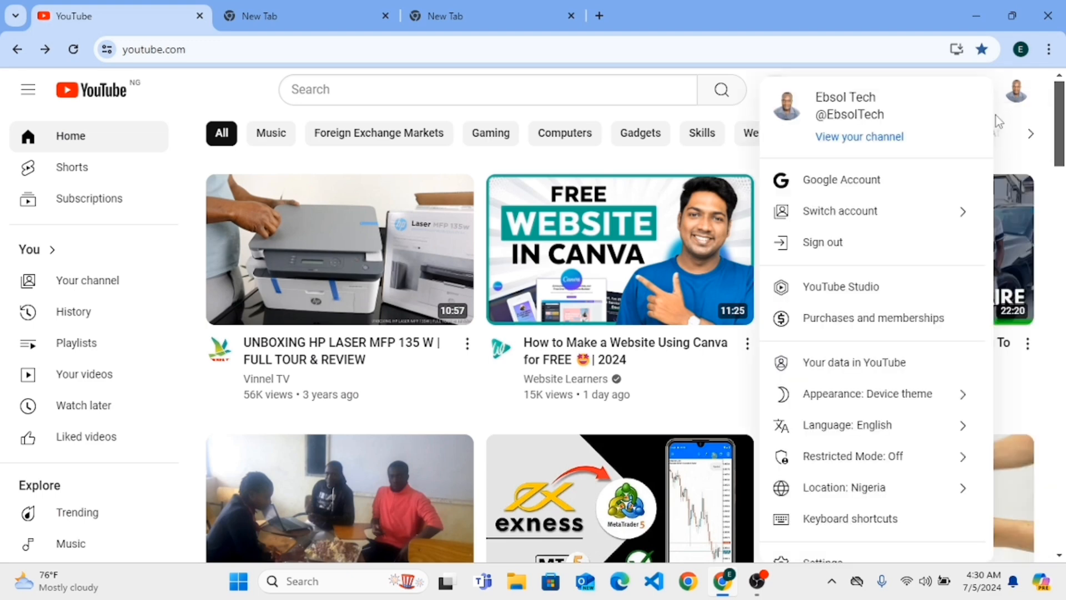
{"action": "left_click", "coordinate": [838, 139]}
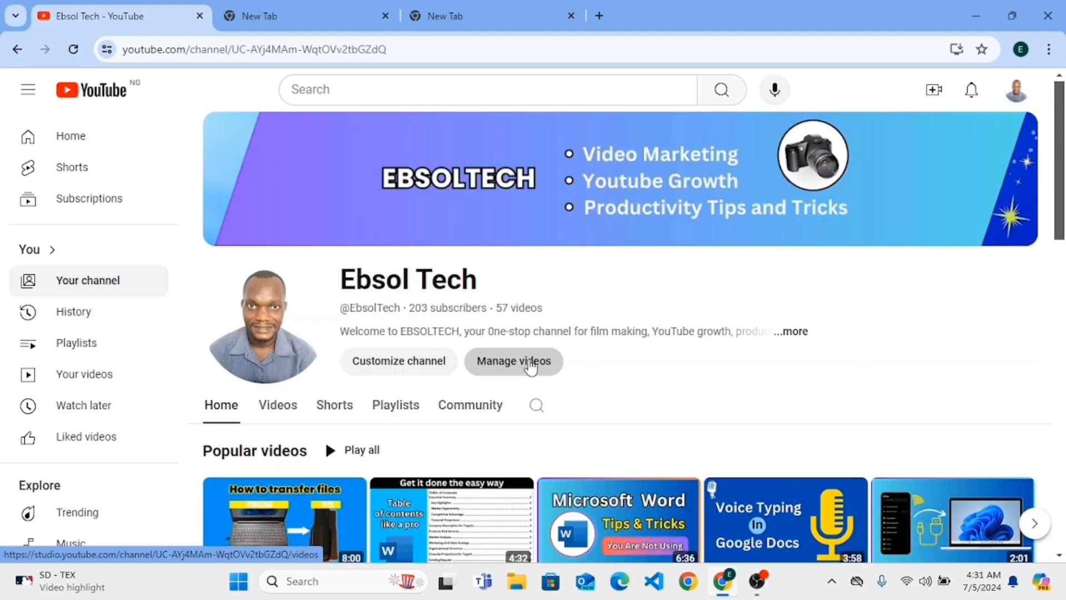
{"action": "left_click", "coordinate": [528, 364]}
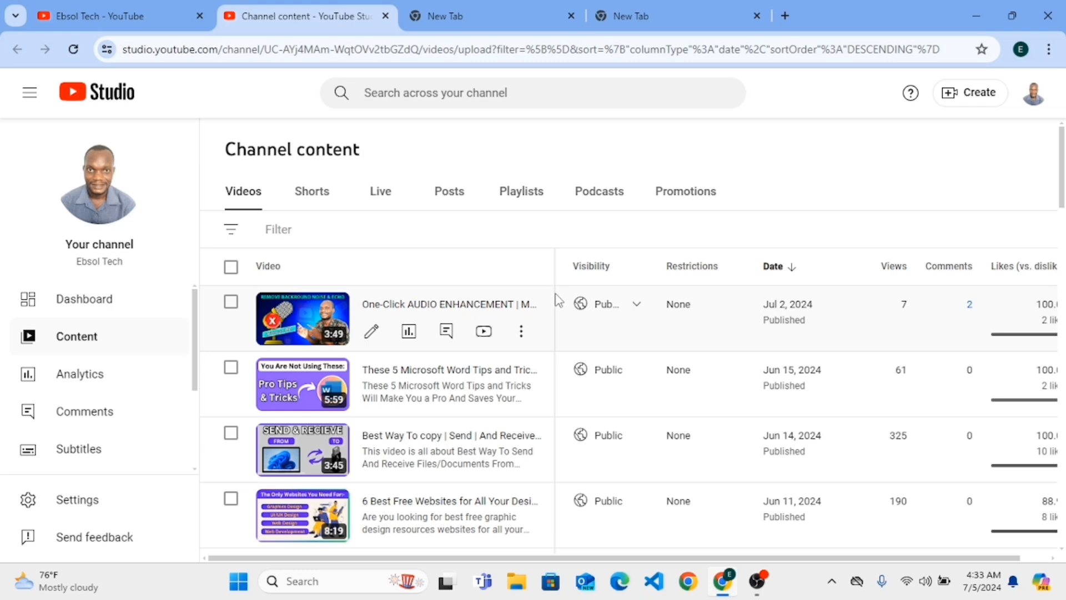
Open the details of the video on copying documents with an HP printer and start editing its end screen.
{"action": "scroll", "coordinate": [551, 367], "scroll_direction": "down", "scroll_amount": 8}
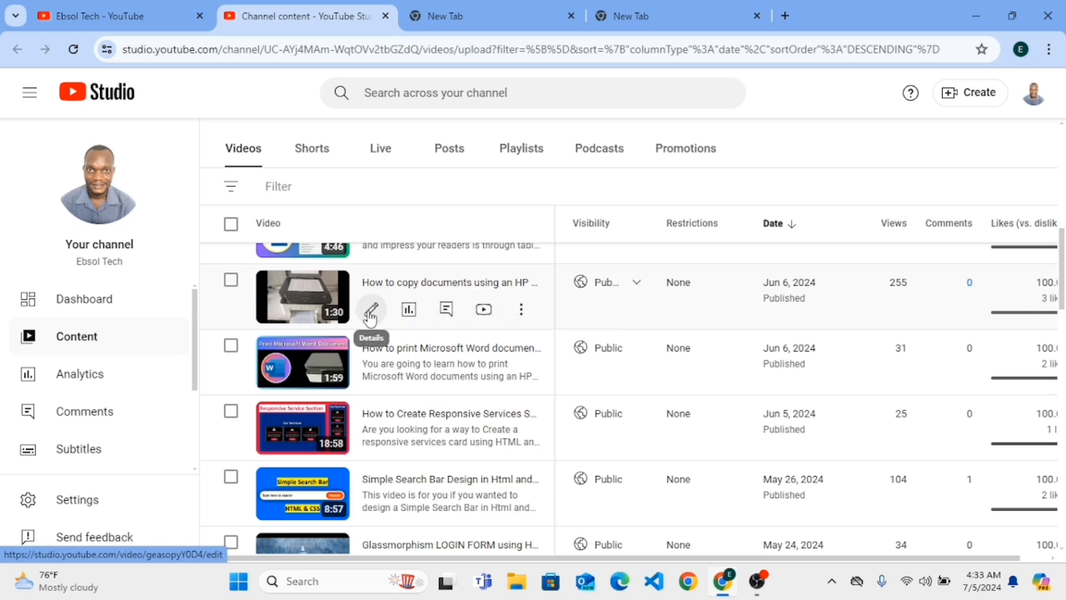
{"action": "left_click", "coordinate": [370, 315]}
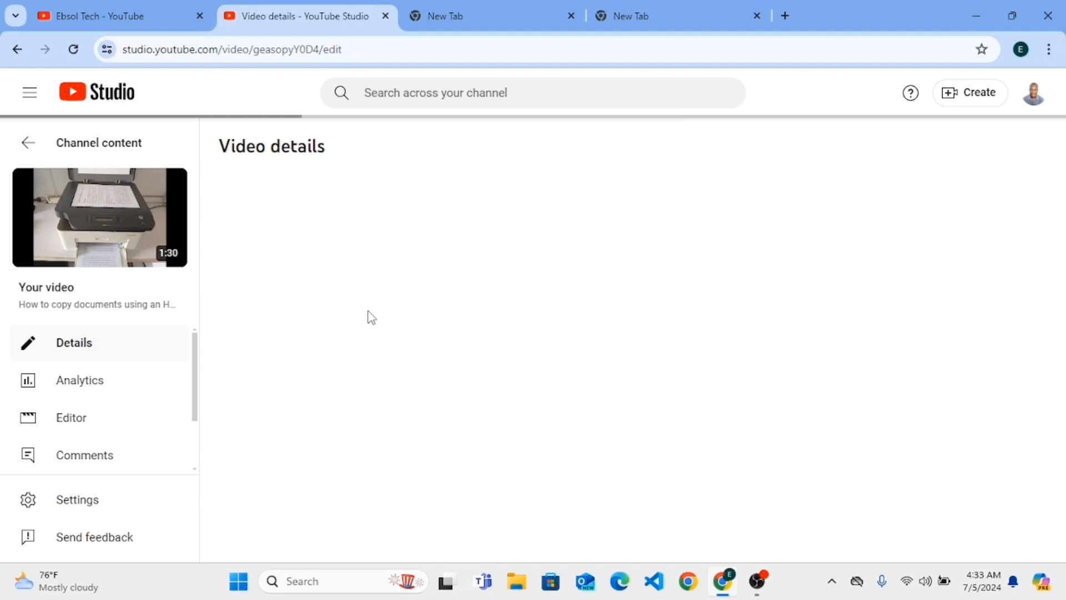
{"action": "scroll", "coordinate": [1016, 453], "scroll_direction": "down", "scroll_amount": 1}
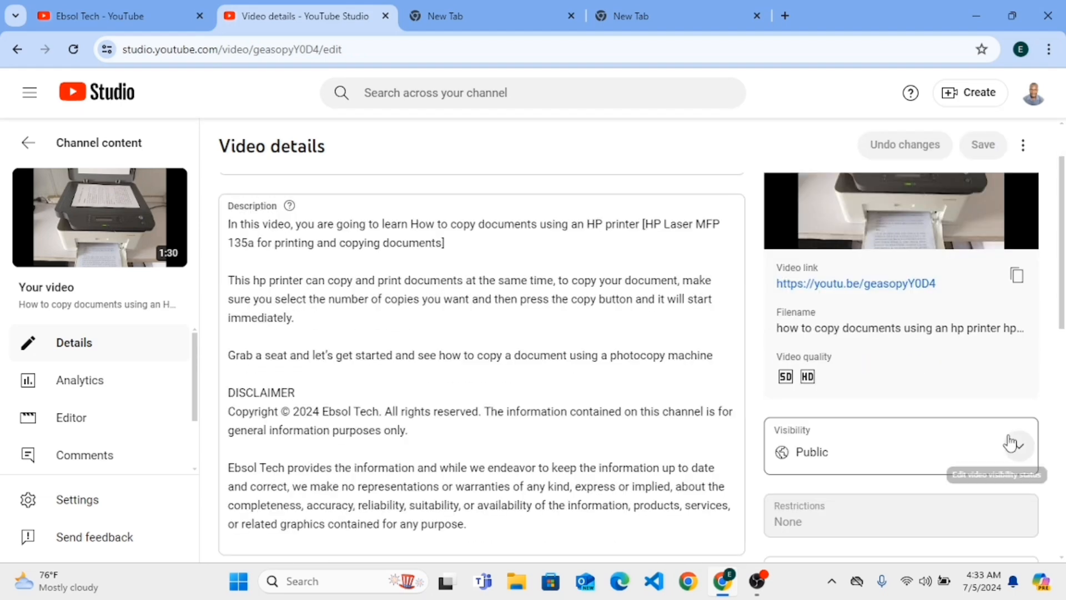
{"action": "scroll", "coordinate": [1011, 442], "scroll_direction": "down", "scroll_amount": 3}
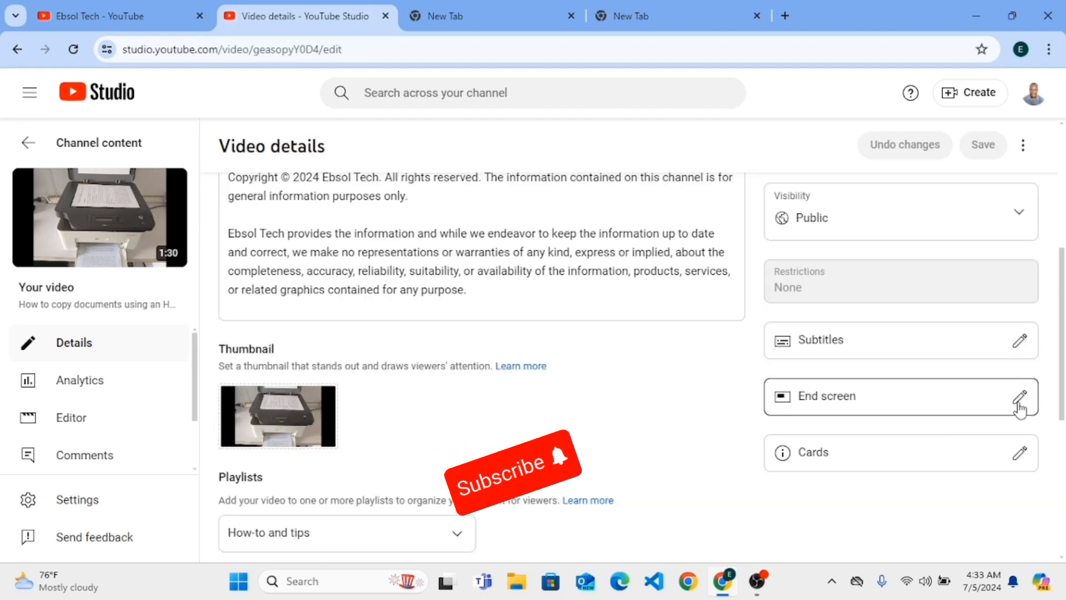
{"action": "left_click", "coordinate": [1020, 398]}
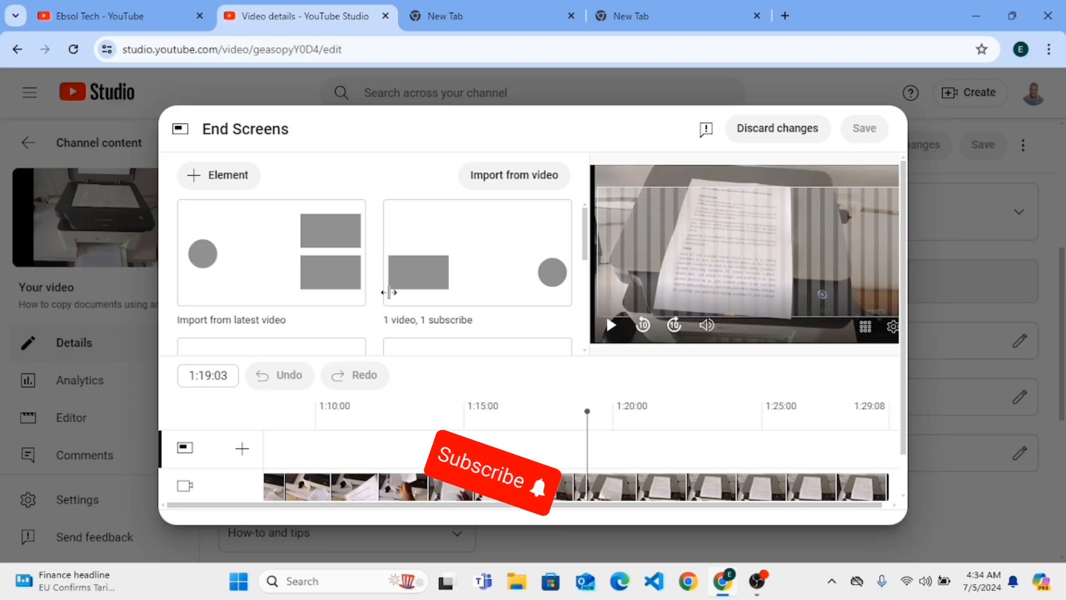
Add end screen elements for the most recent upload, the Mobile phone tips and tricks playlist, and channel subscription.
{"action": "left_click", "coordinate": [218, 176]}
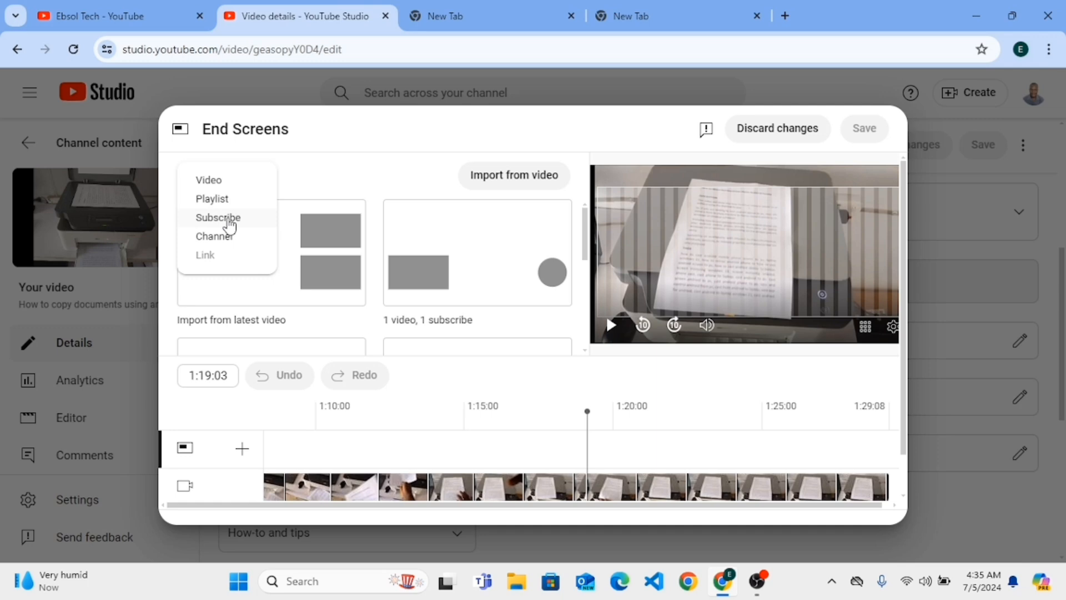
{"action": "left_click", "coordinate": [213, 183]}
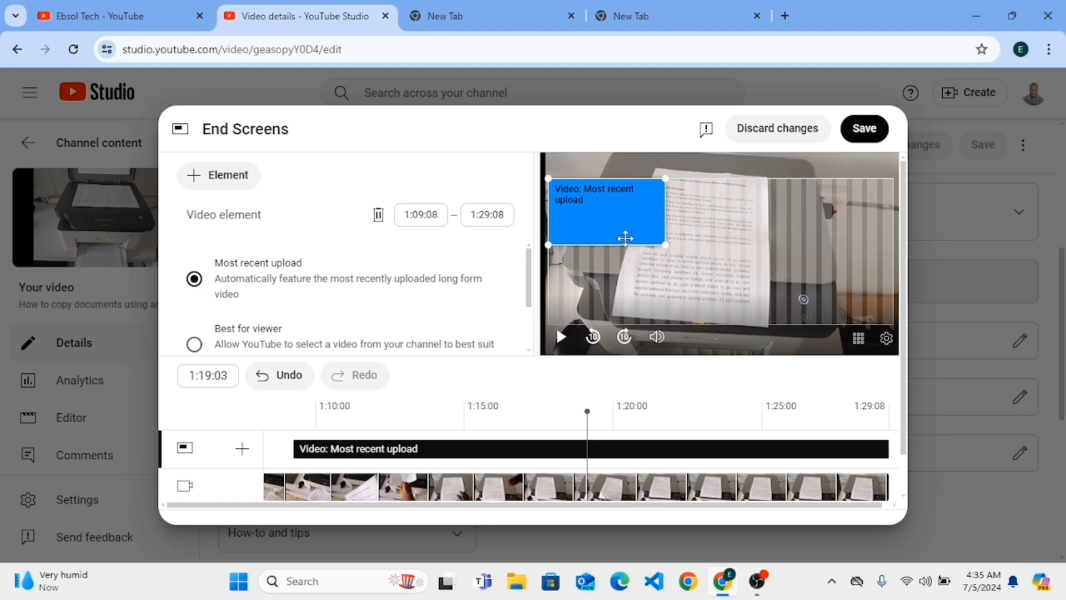
{"action": "left_click", "coordinate": [196, 178]}
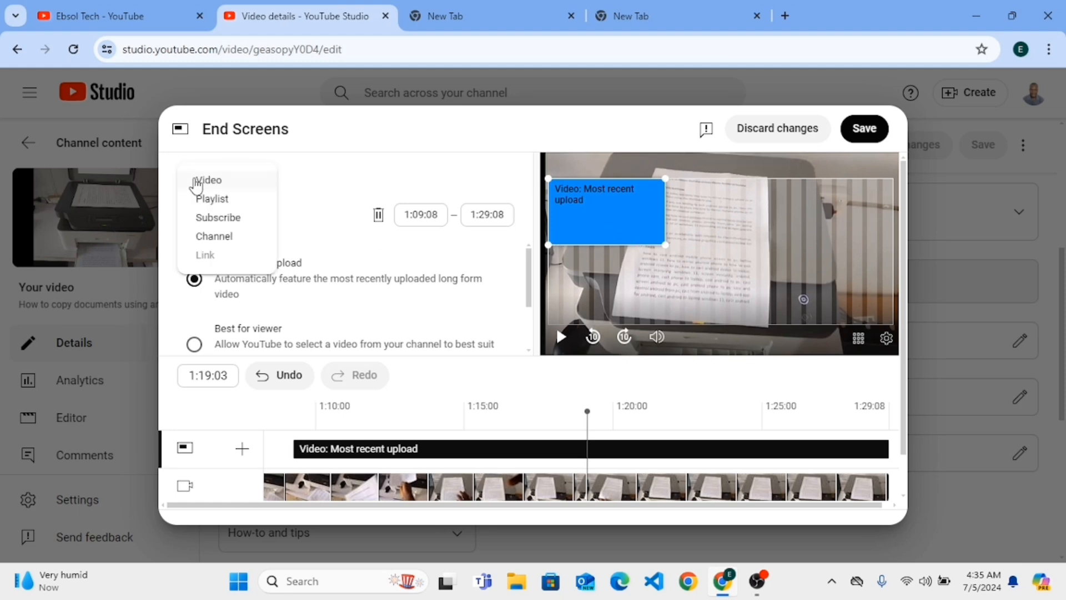
{"action": "left_click", "coordinate": [223, 206]}
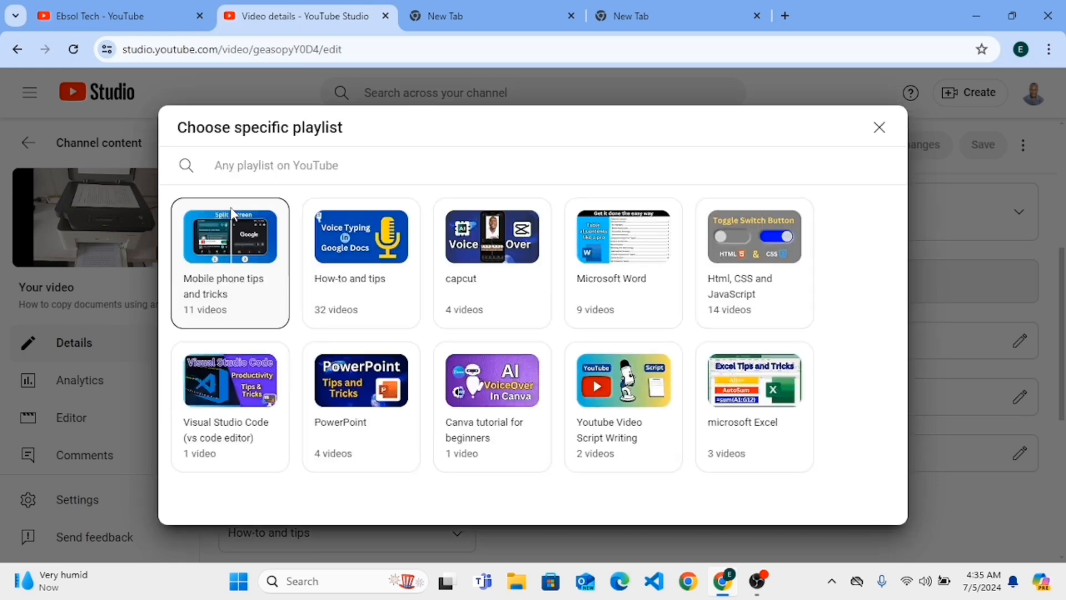
{"action": "left_click", "coordinate": [252, 294]}
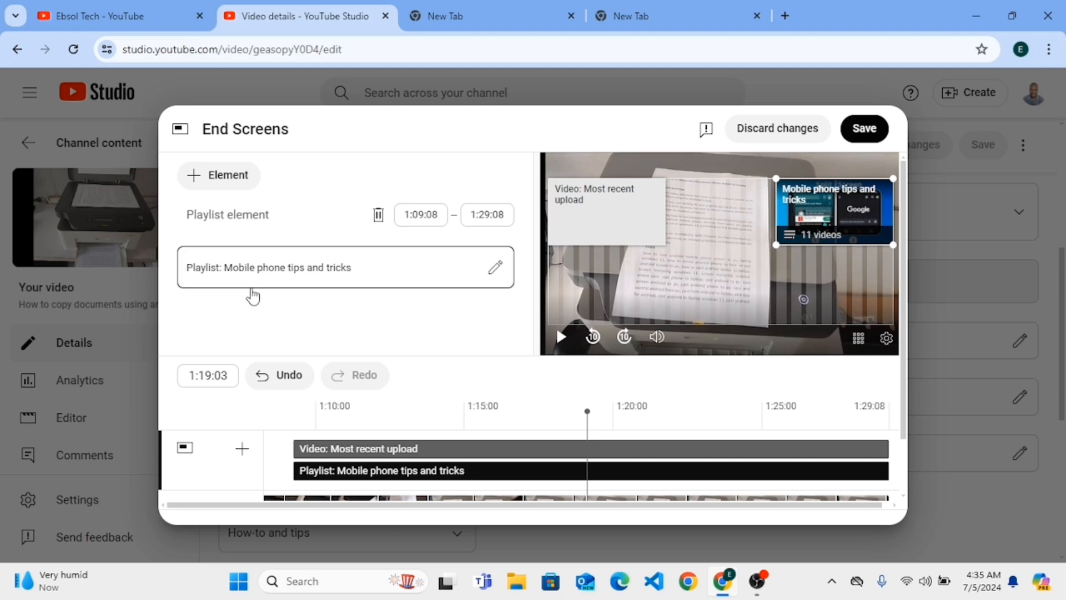
{"action": "left_click", "coordinate": [194, 180]}
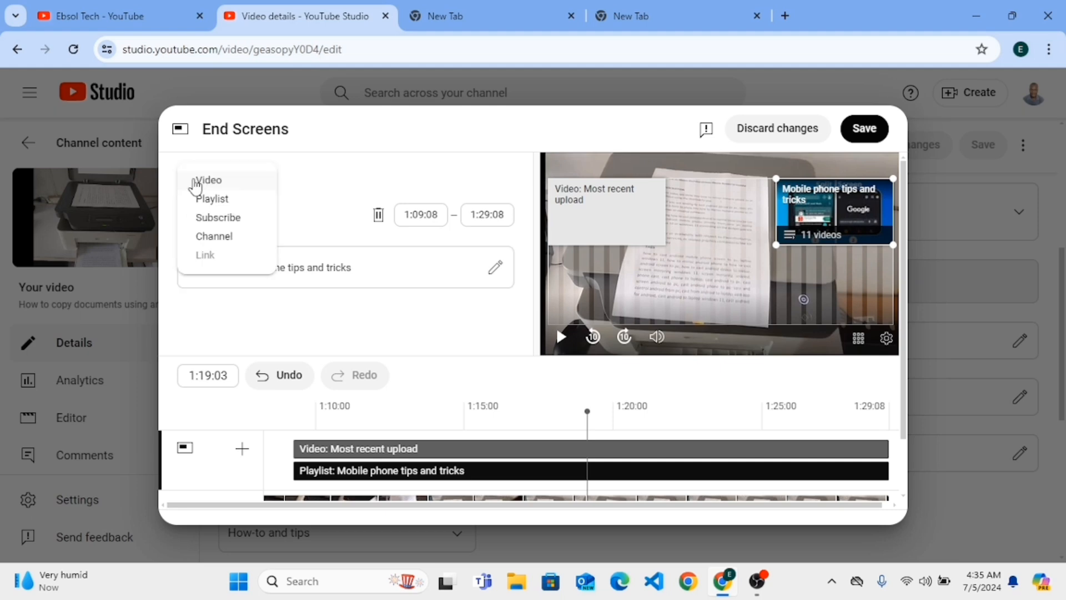
{"action": "left_click", "coordinate": [218, 217]}
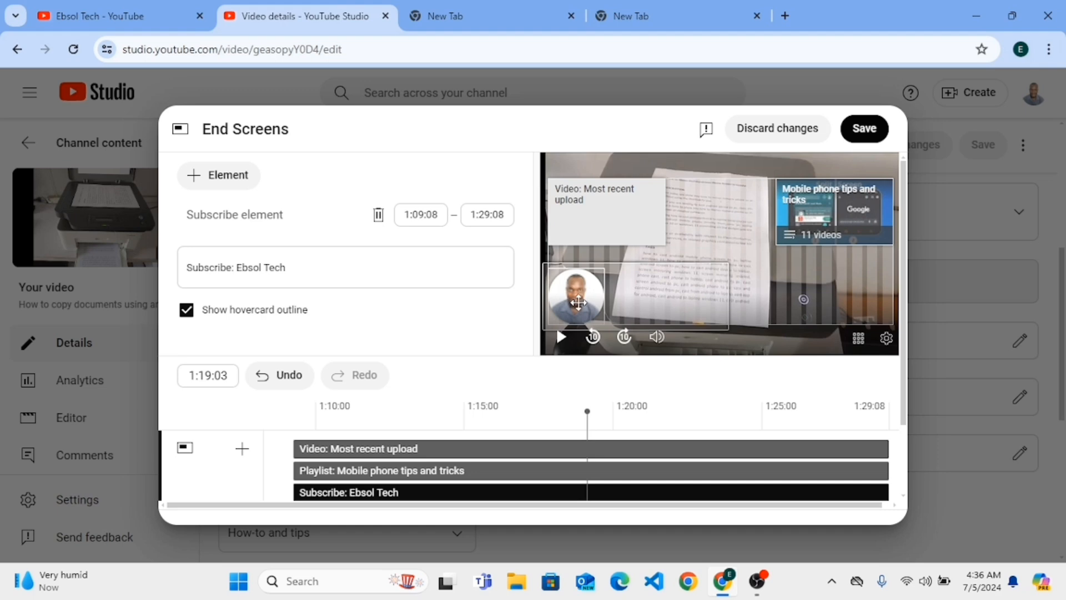
Try arranging the video, subscribe and playlist elements side by side across the lower part of the video frame.
{"action": "mouse_move", "coordinate": [597, 255]}
{"action": "left_mouse_down"}
{"action": "mouse_move", "coordinate": [598, 243]}
{"action": "mouse_move", "coordinate": [598, 270]}
{"action": "left_mouse_up"}
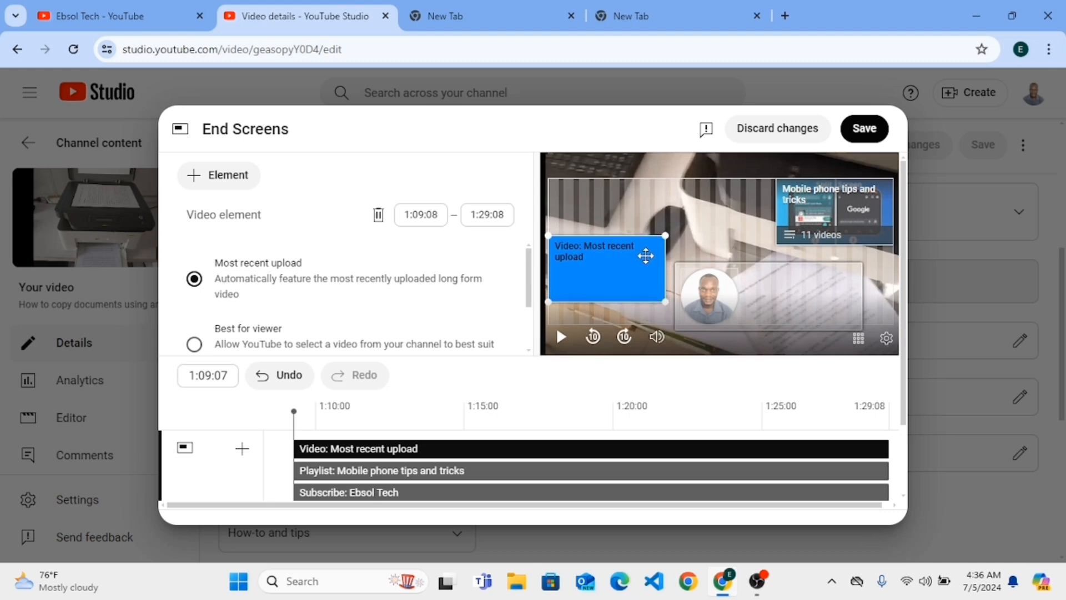
{"action": "left_click_drag", "start_coordinate": [736, 282], "coordinate": [648, 195]}
{"action": "left_click_drag", "start_coordinate": [839, 212], "coordinate": [849, 279]}
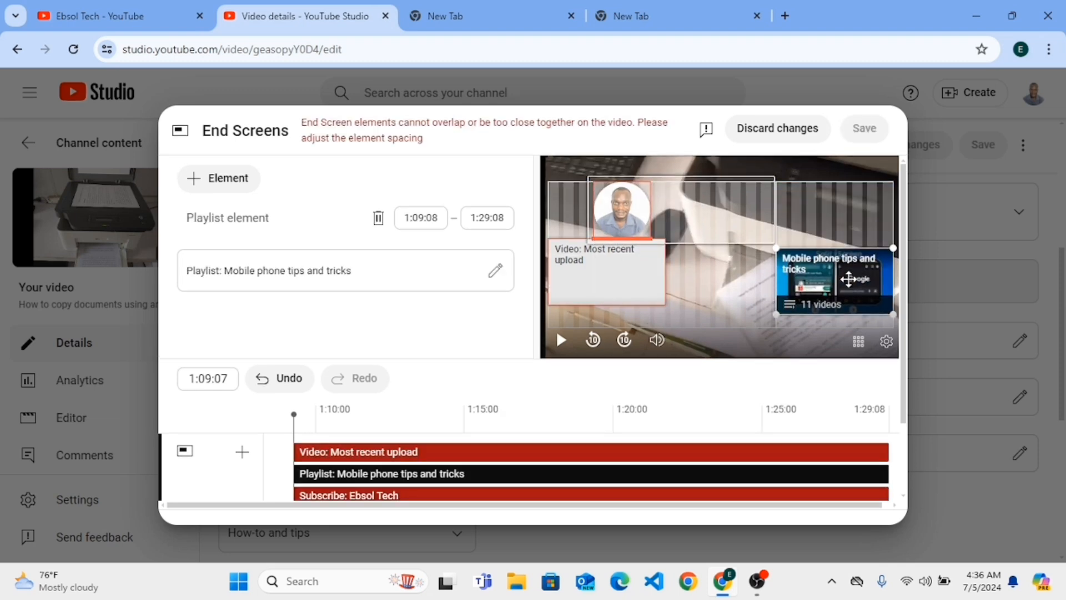
{"action": "left_click_drag", "start_coordinate": [692, 232], "coordinate": [792, 303]}
{"action": "left_click", "coordinate": [672, 217]}
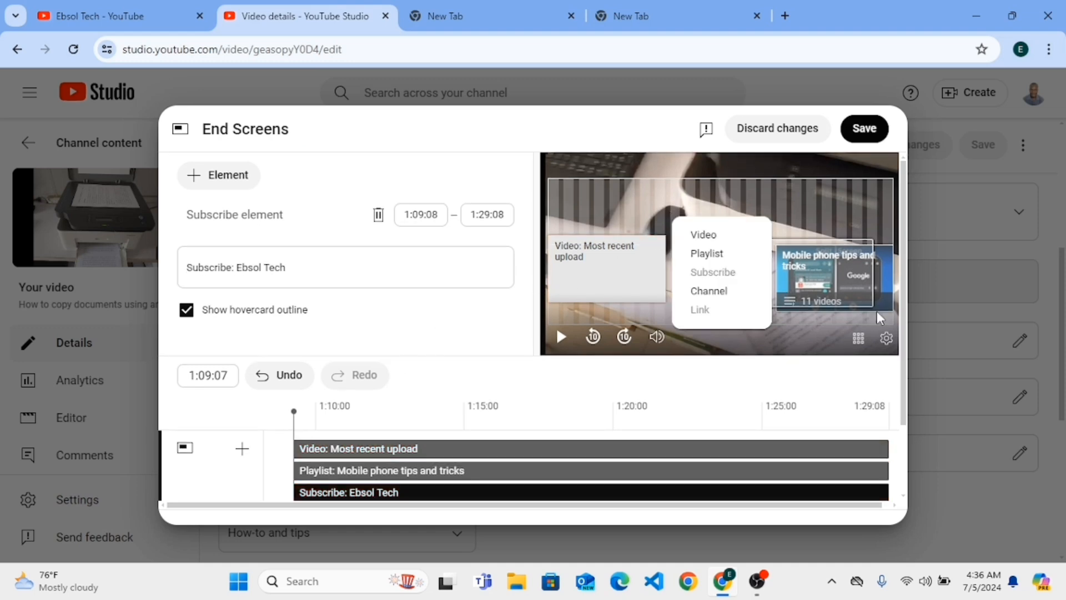
{"action": "left_click", "coordinate": [797, 205]}
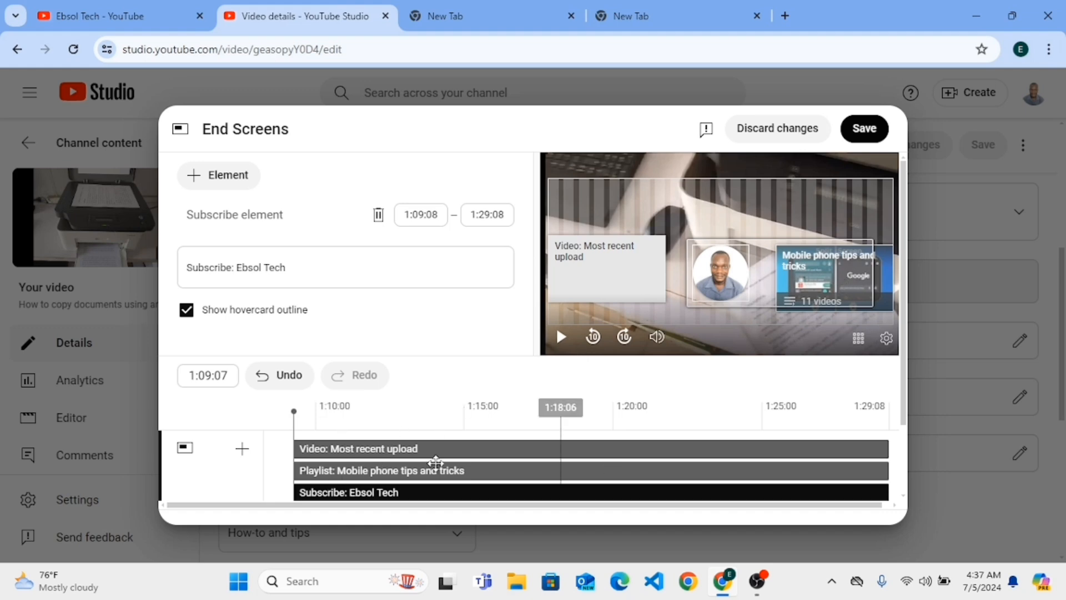
{"action": "left_click", "coordinate": [194, 183]}
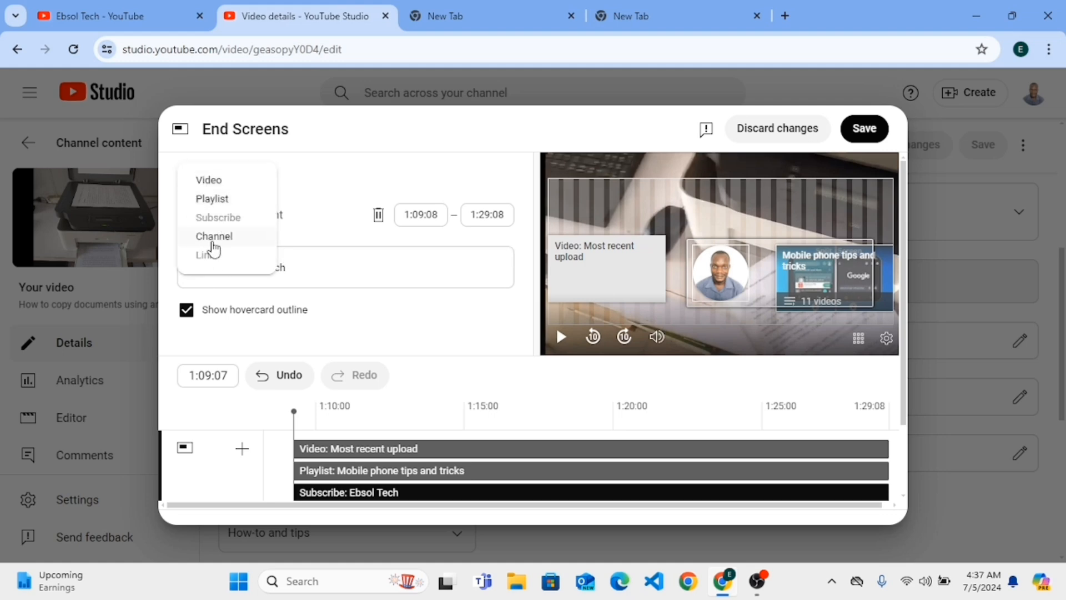
{"action": "left_click", "coordinate": [315, 179]}
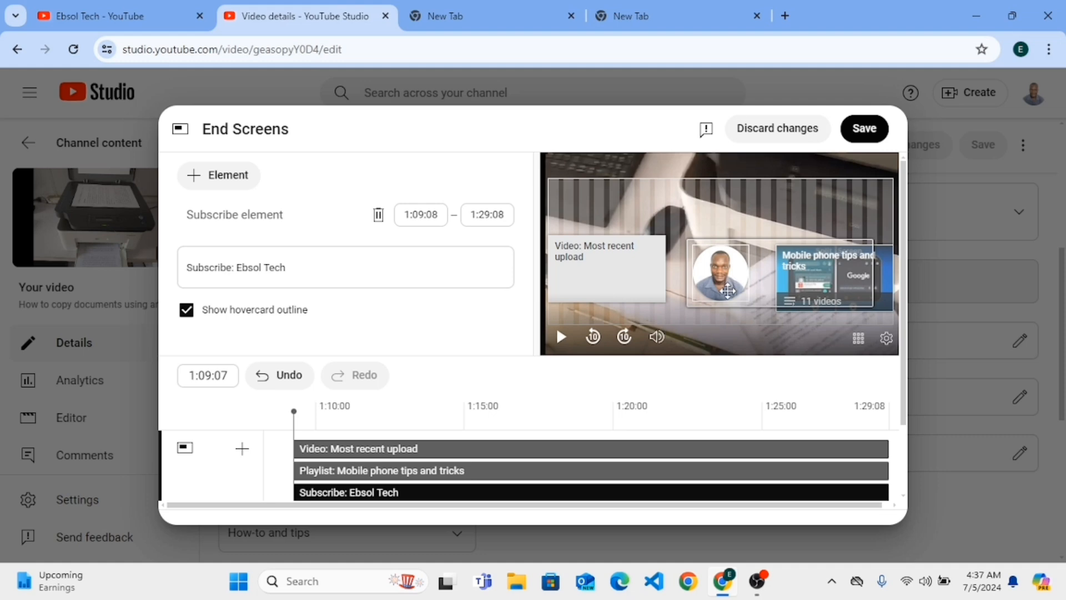
Stack the playlist element above the video element along the frame's left edge and place the subscribe element on the right side.
{"action": "left_click_drag", "start_coordinate": [599, 273], "coordinate": [605, 312]}
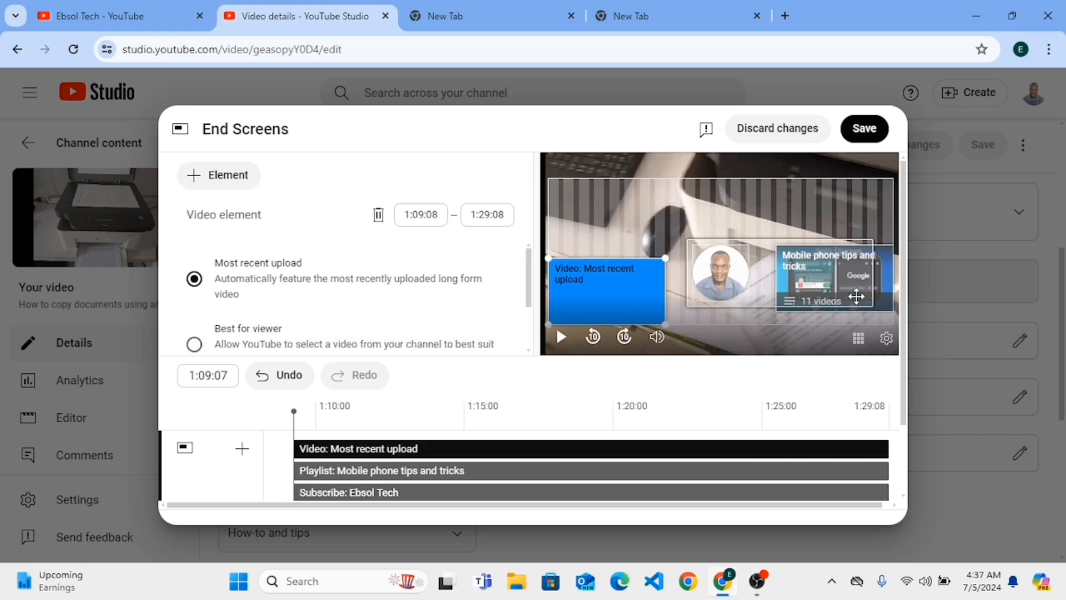
{"action": "left_click_drag", "start_coordinate": [880, 292], "coordinate": [639, 217]}
{"action": "left_click", "coordinate": [627, 296]}
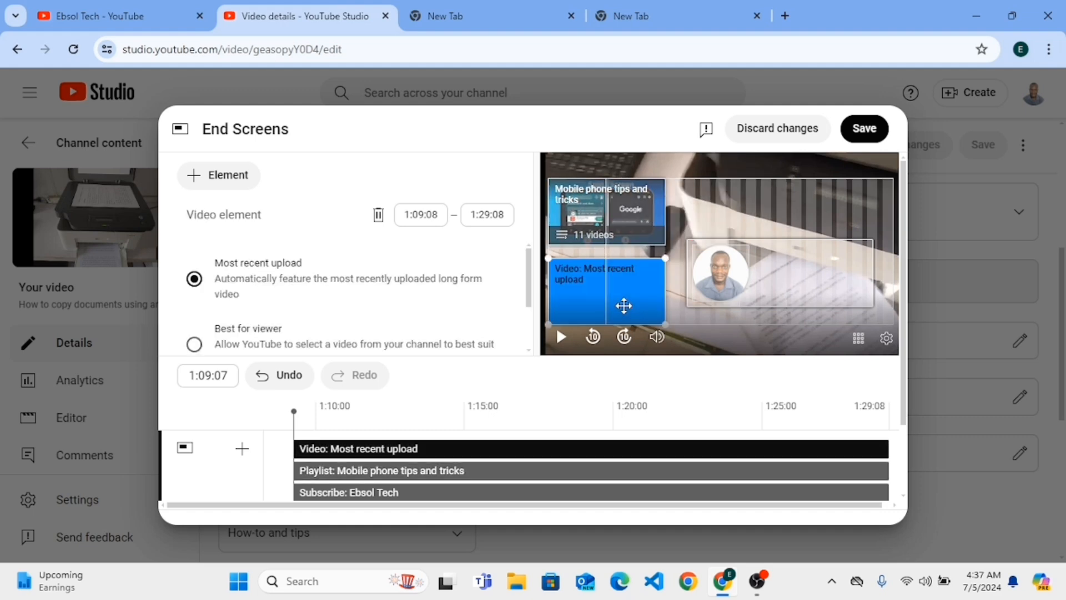
{"action": "left_click_drag", "start_coordinate": [785, 269], "coordinate": [898, 262]}
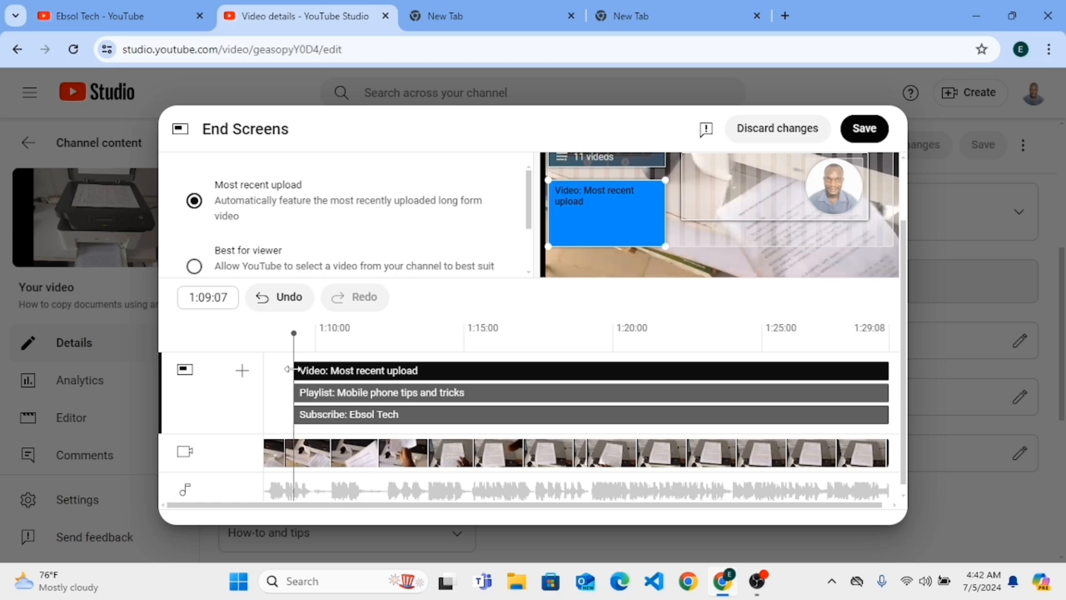
Trim the video, playlist and subscribe elements to start at about 1:15:00 and save the end screen.
{"action": "left_click_drag", "start_coordinate": [289, 370], "coordinate": [460, 375]}
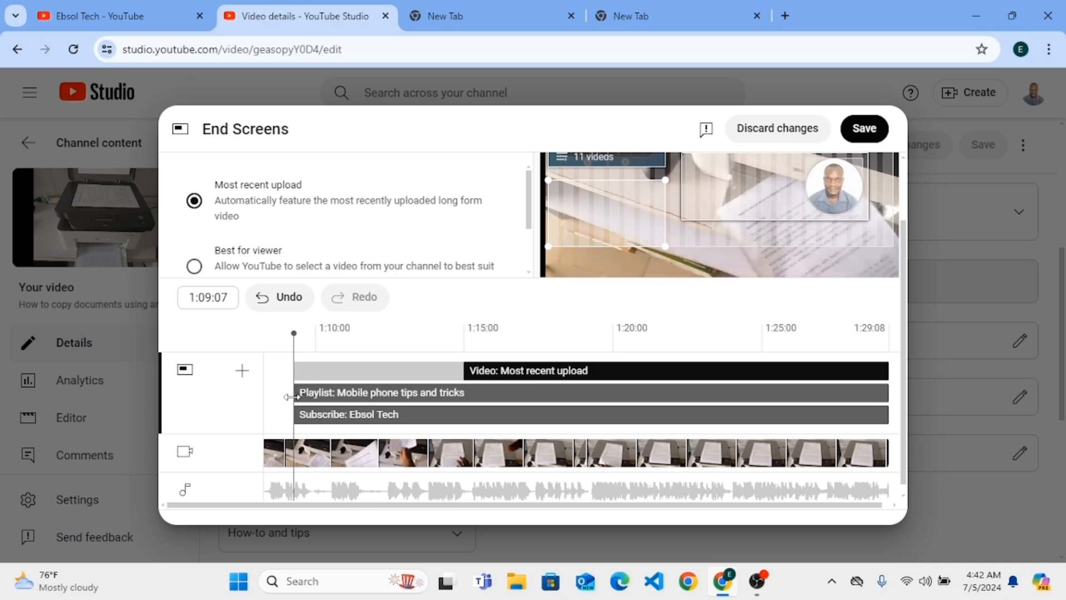
{"action": "left_click_drag", "start_coordinate": [293, 396], "coordinate": [461, 398]}
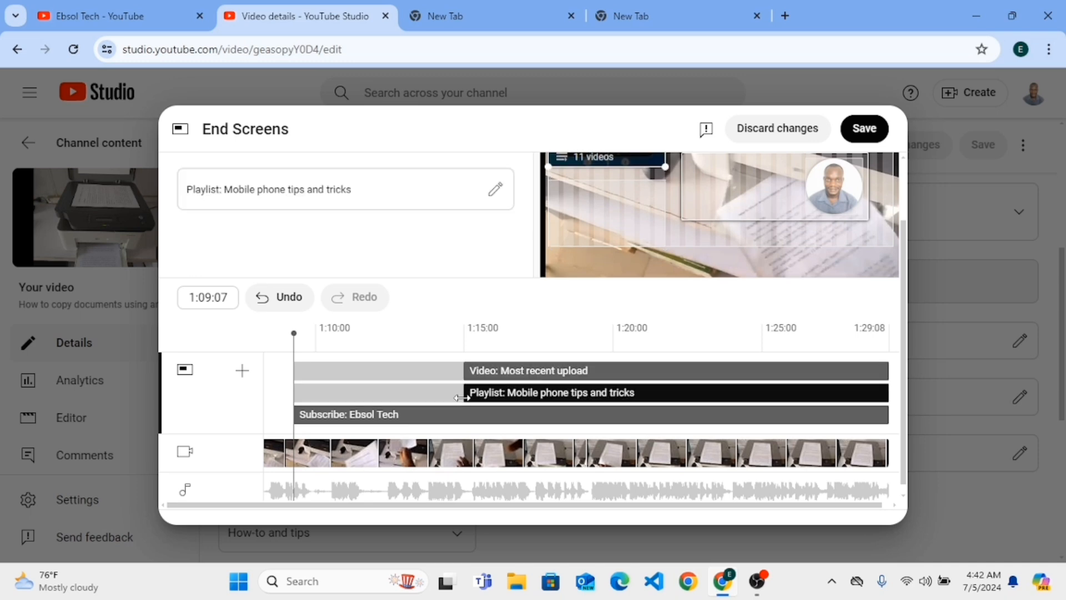
{"action": "left_click_drag", "start_coordinate": [295, 414], "coordinate": [465, 429]}
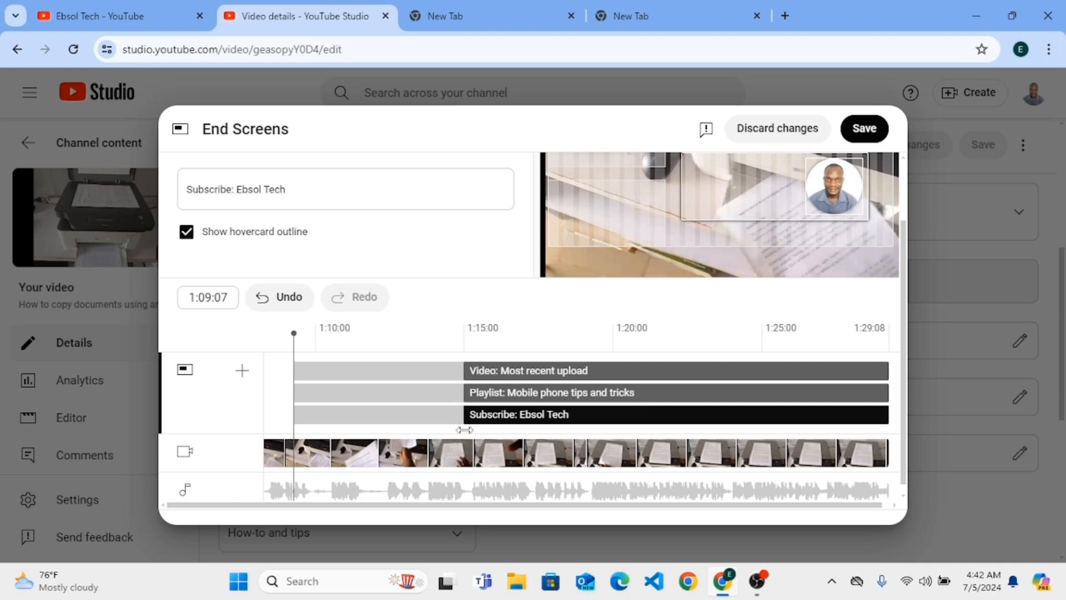
{"action": "left_click", "coordinate": [465, 451]}
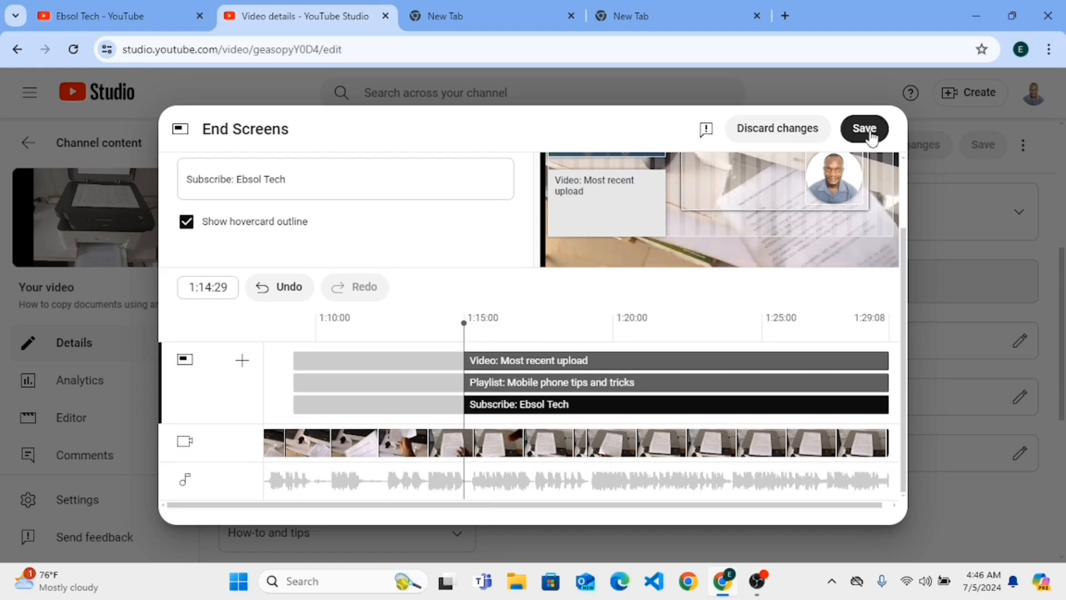
{"action": "left_click", "coordinate": [864, 129]}
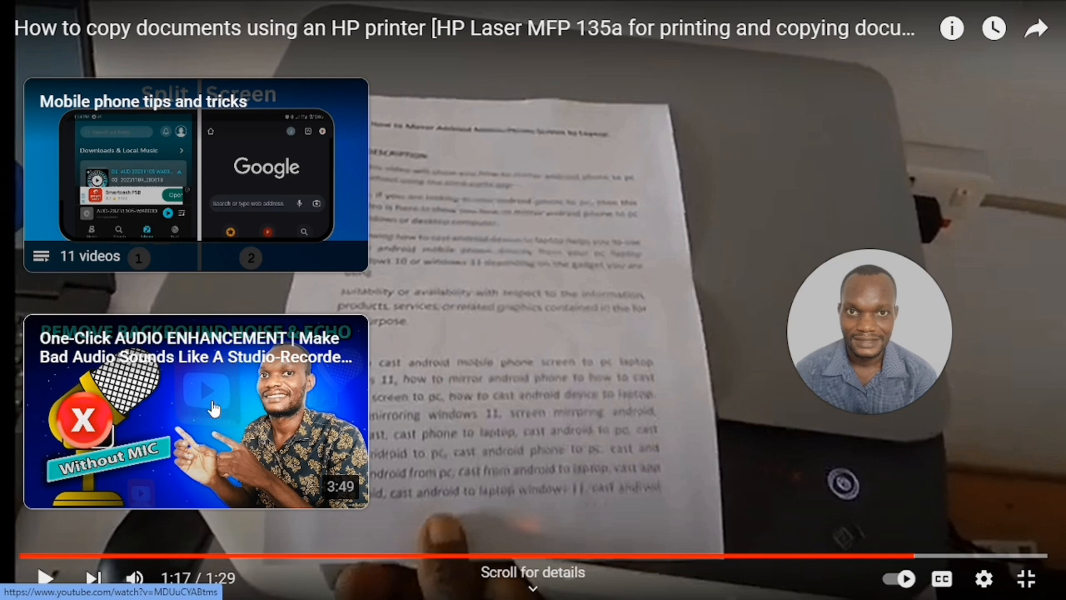
Test the finished end screen by opening the One-Click AUDIO ENHANCEMENT video from it, and pause playback.
{"action": "mouse_move", "coordinate": [749, 315]}
{"action": "left_click", "coordinate": [249, 379]}
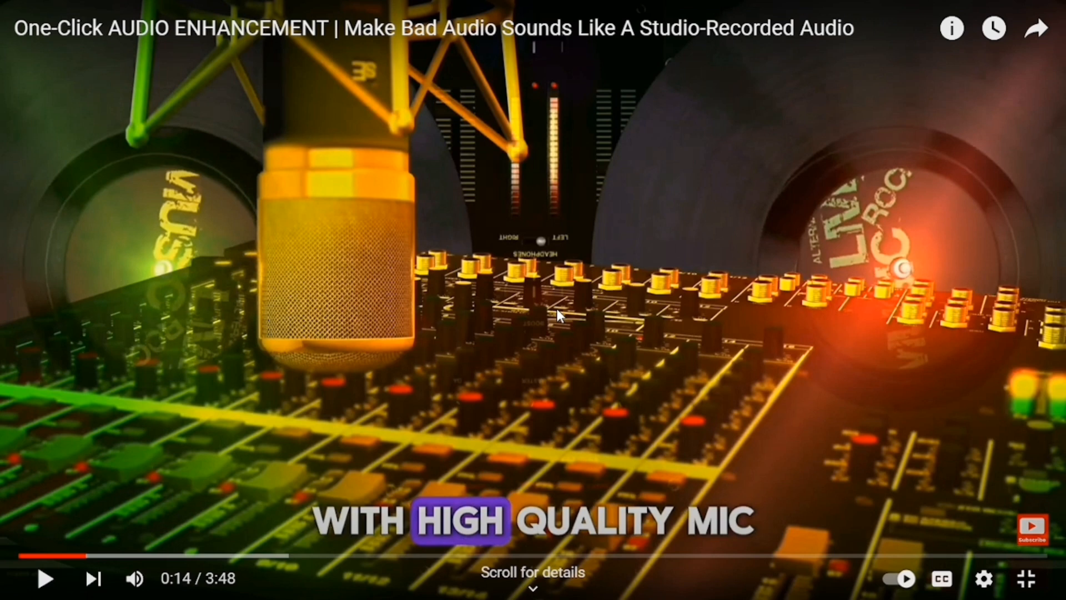
{"action": "left_click", "coordinate": [557, 308]}
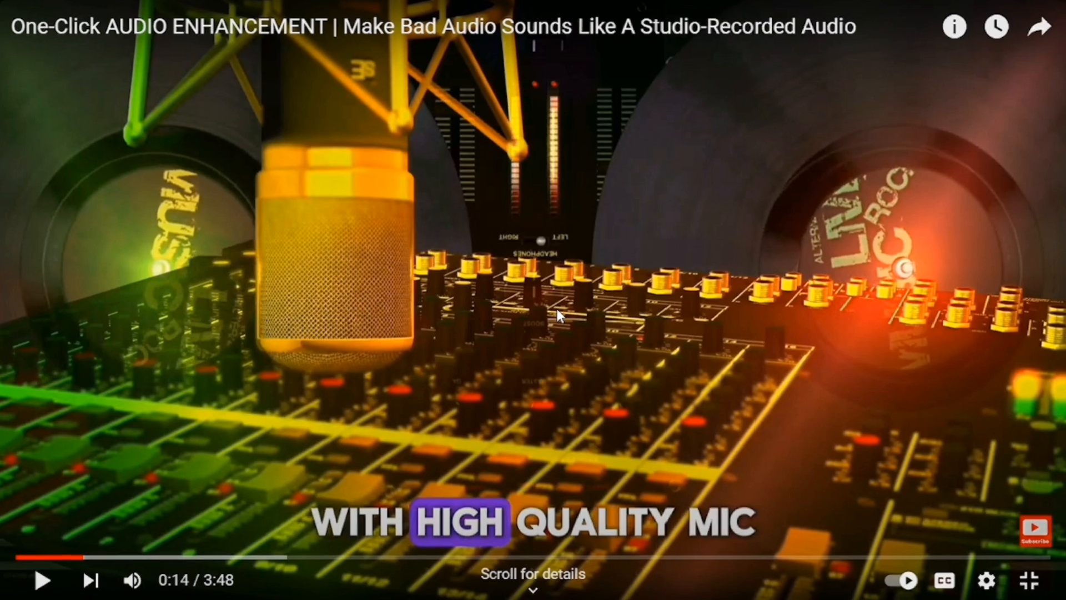